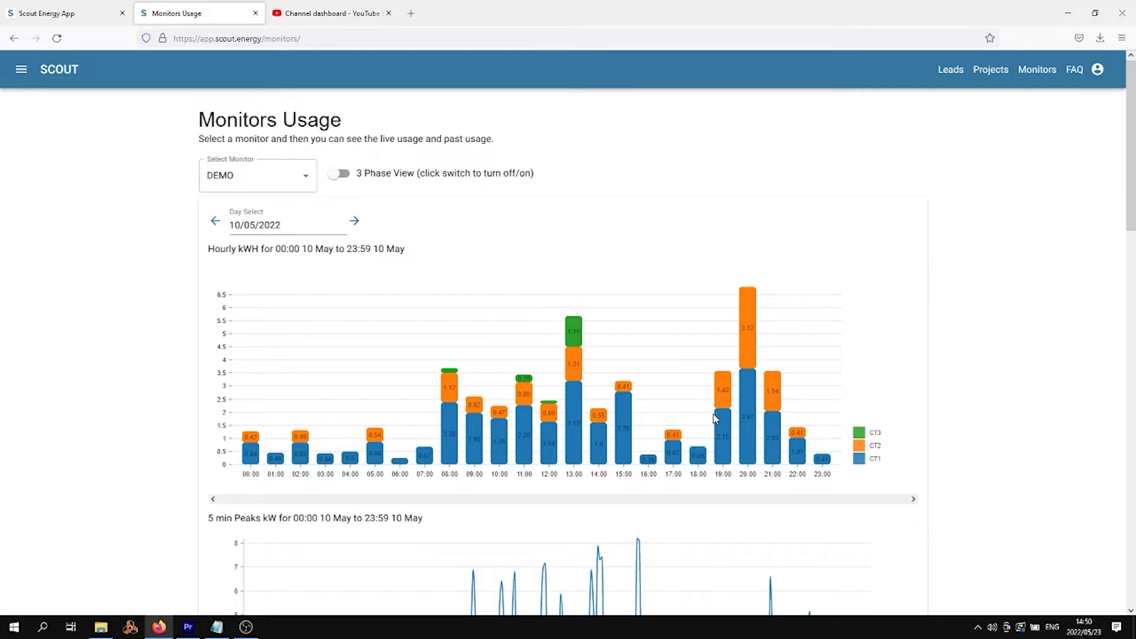
- Choose the DEMO monitor as the source of the usage data
mouse_move(718, 404)
left_click(232, 178)
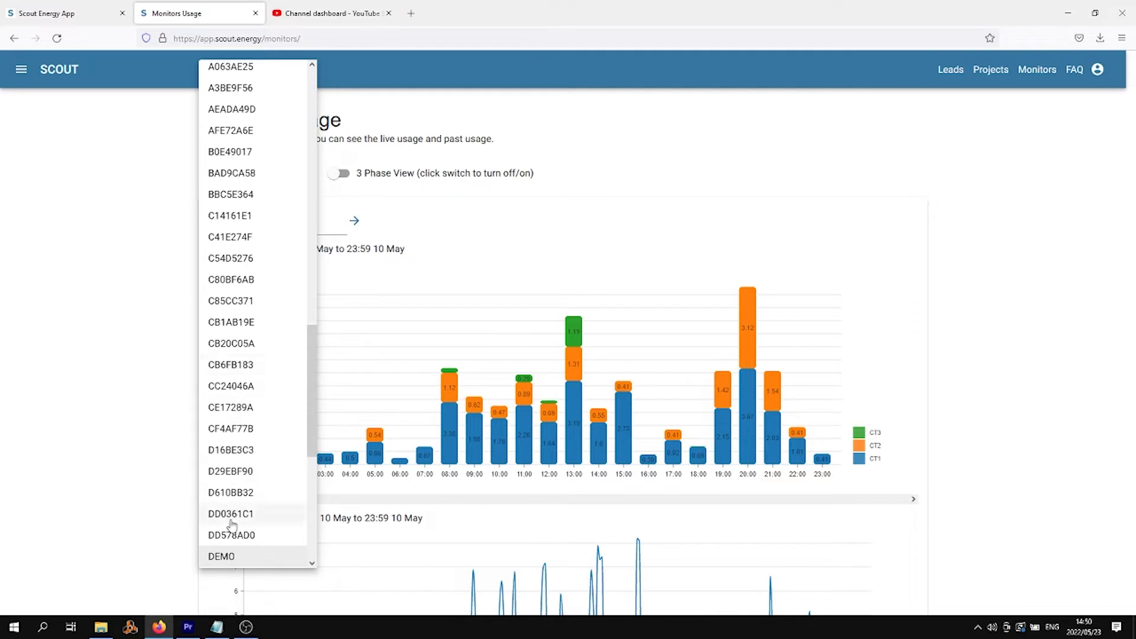
left_click(220, 557)
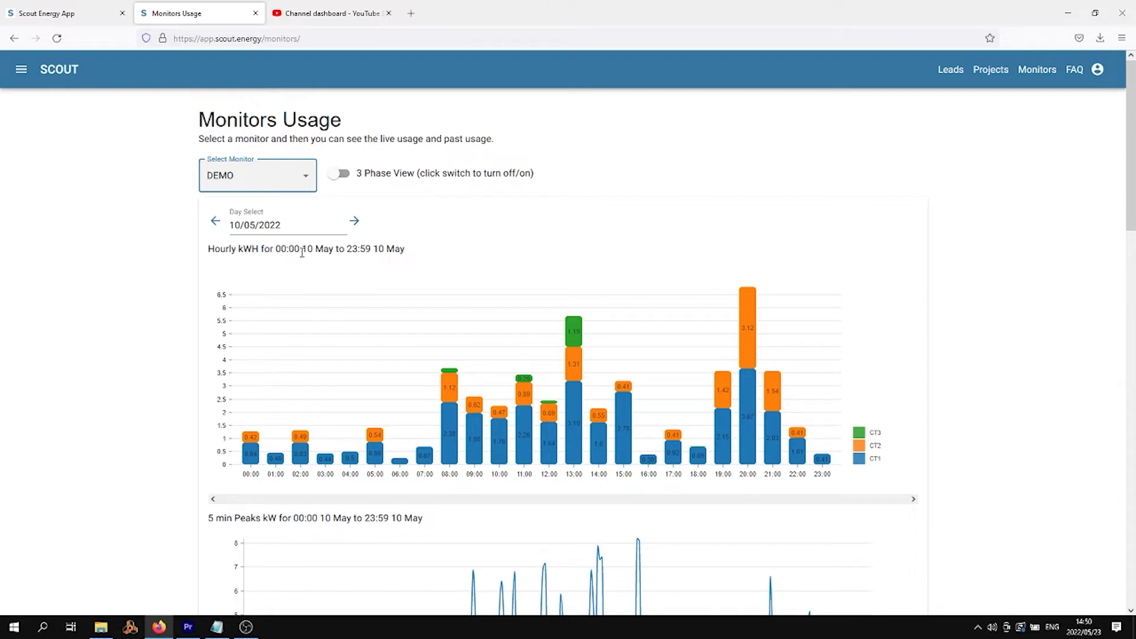
- Switch the 3 Phase View on to view the combined hourly usage for 10 May, and switch it off again
scroll(472, 360, "down", 1)
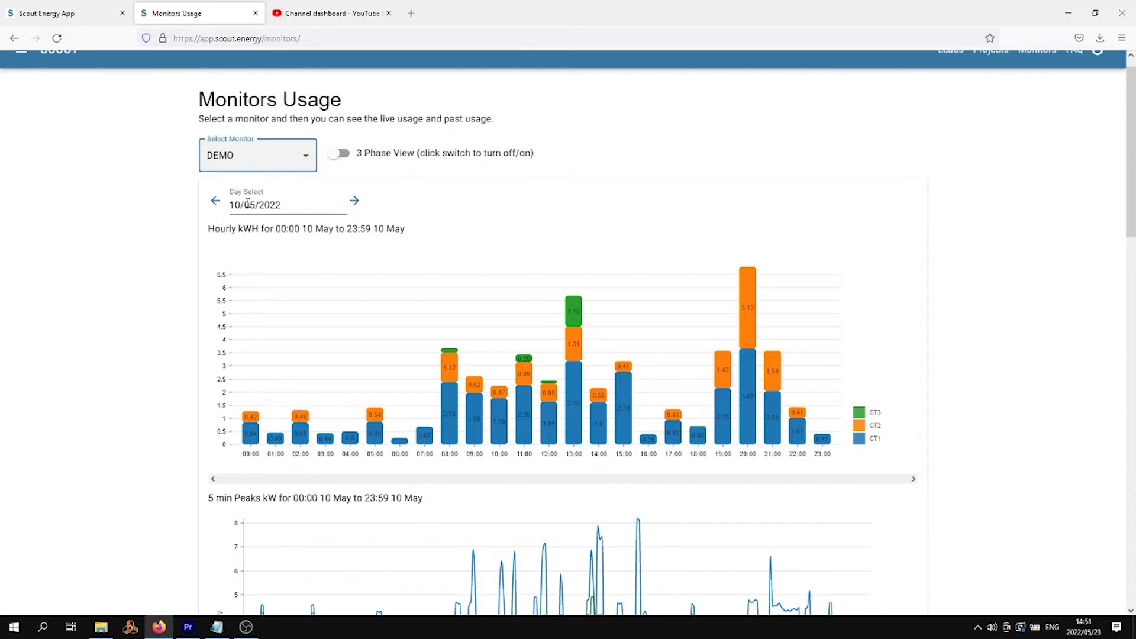
left_click(338, 155)
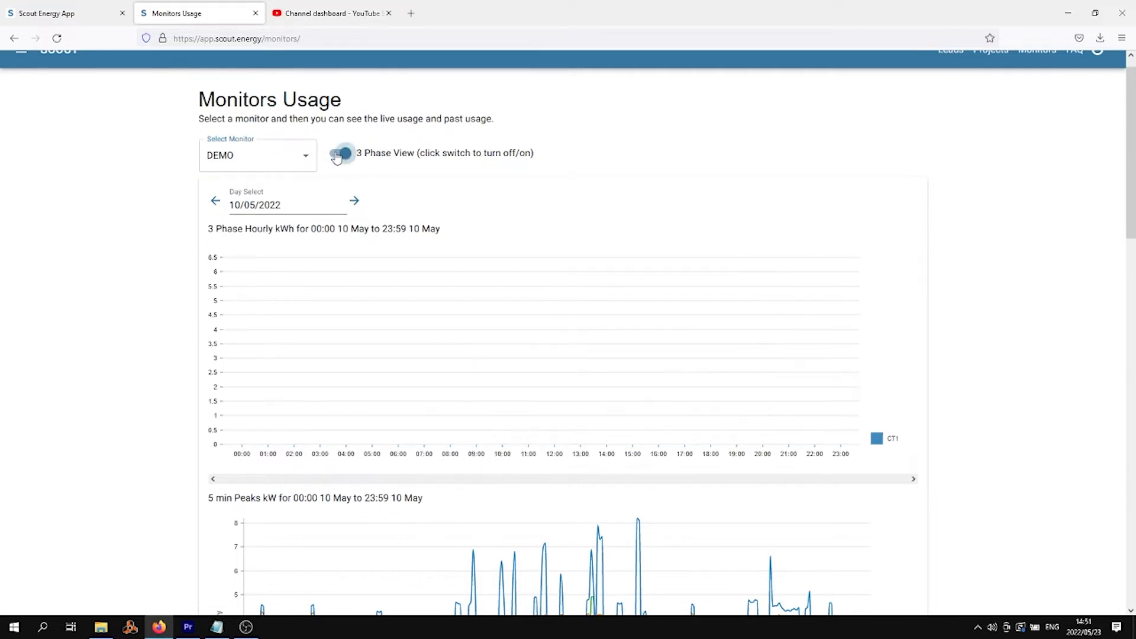
left_click(338, 155)
left_click(339, 154)
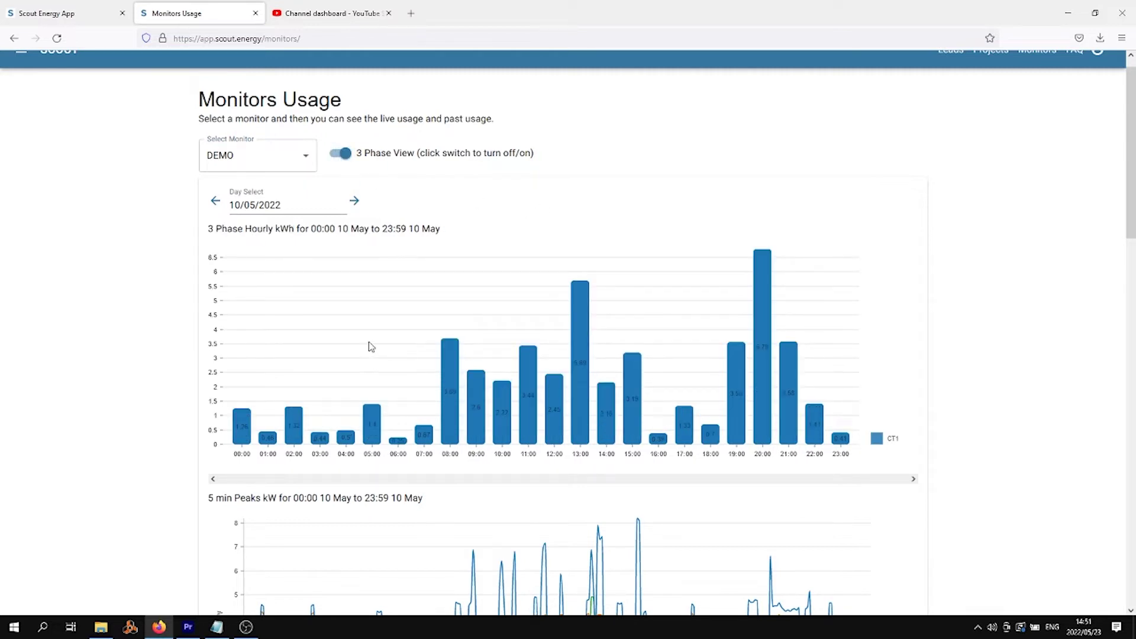
left_click(346, 156)
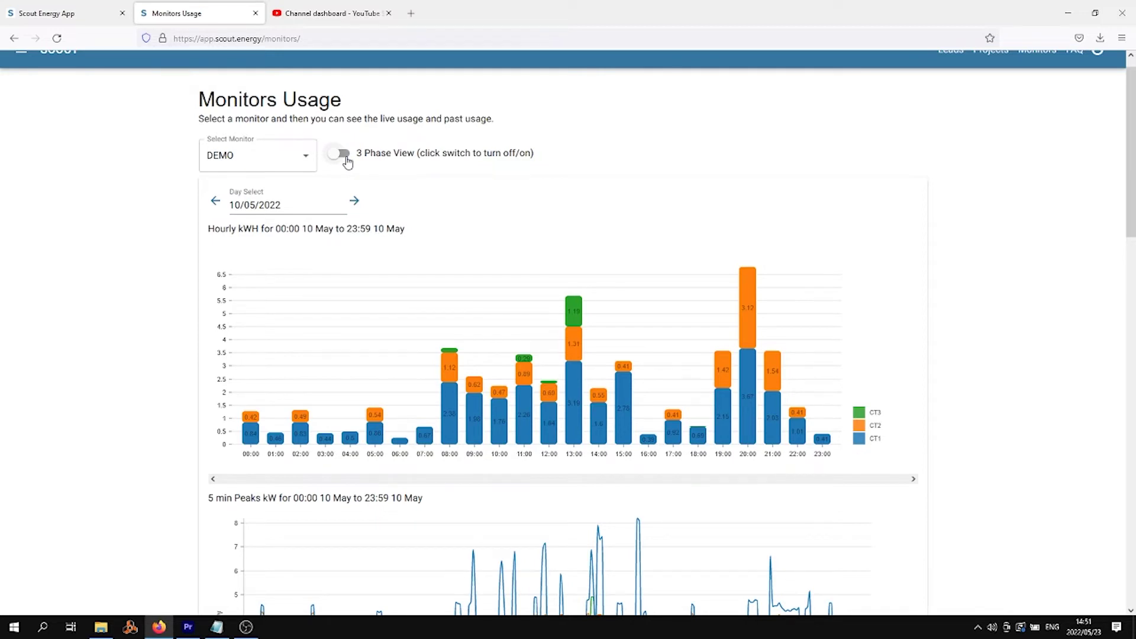
- Examine the hourly kWh chart and the 5 min Peaks kW chart for 10 May, comparing the CT readings
scroll(379, 296, "down", 1)
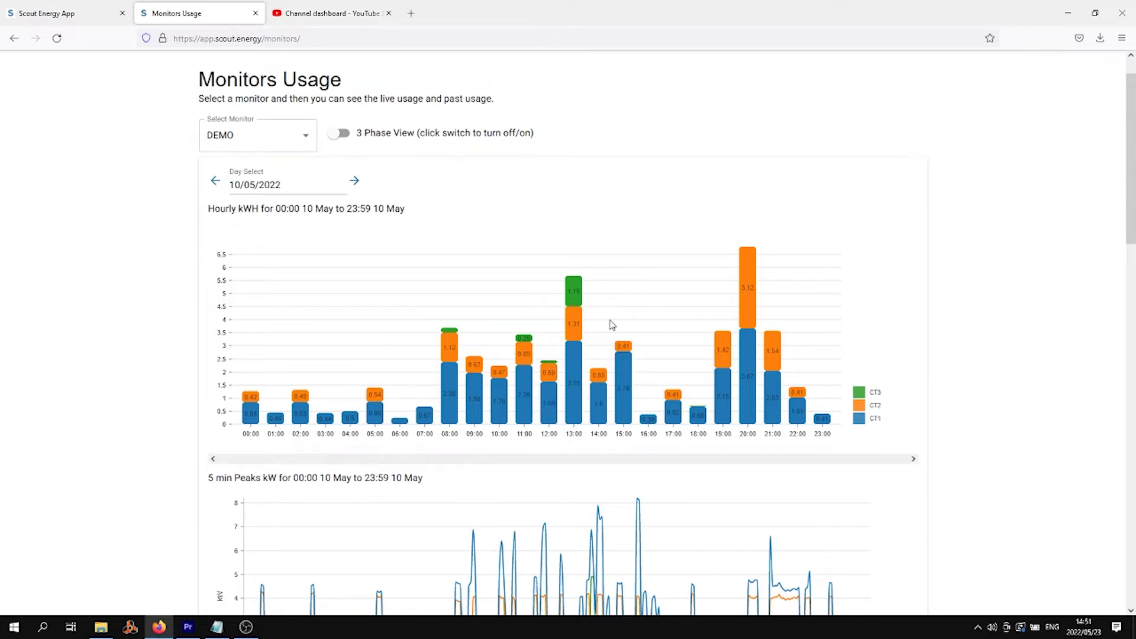
scroll(612, 323, "down", 1)
scroll(616, 331, "down", 2)
scroll(623, 342, "down", 2)
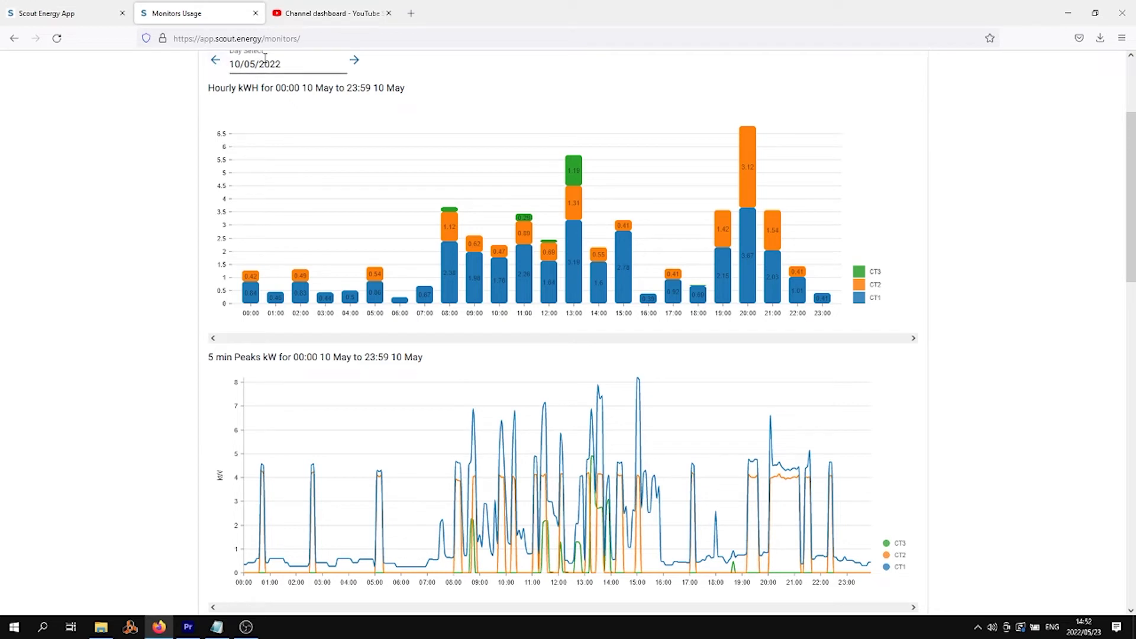
scroll(588, 363, "down", 2)
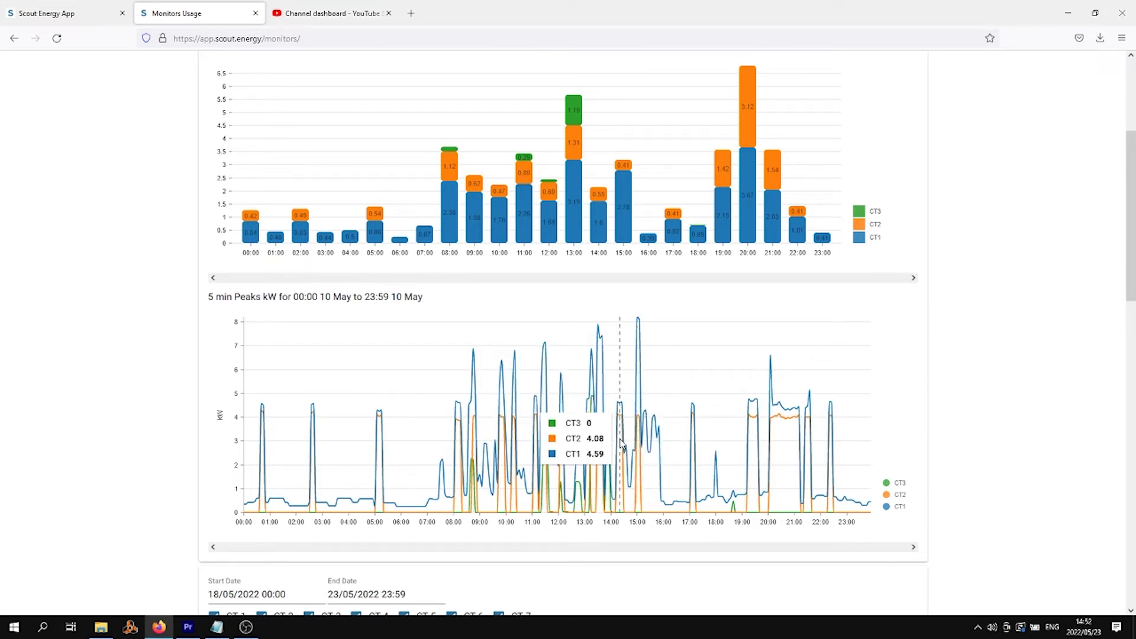
scroll(512, 441, "down", 1)
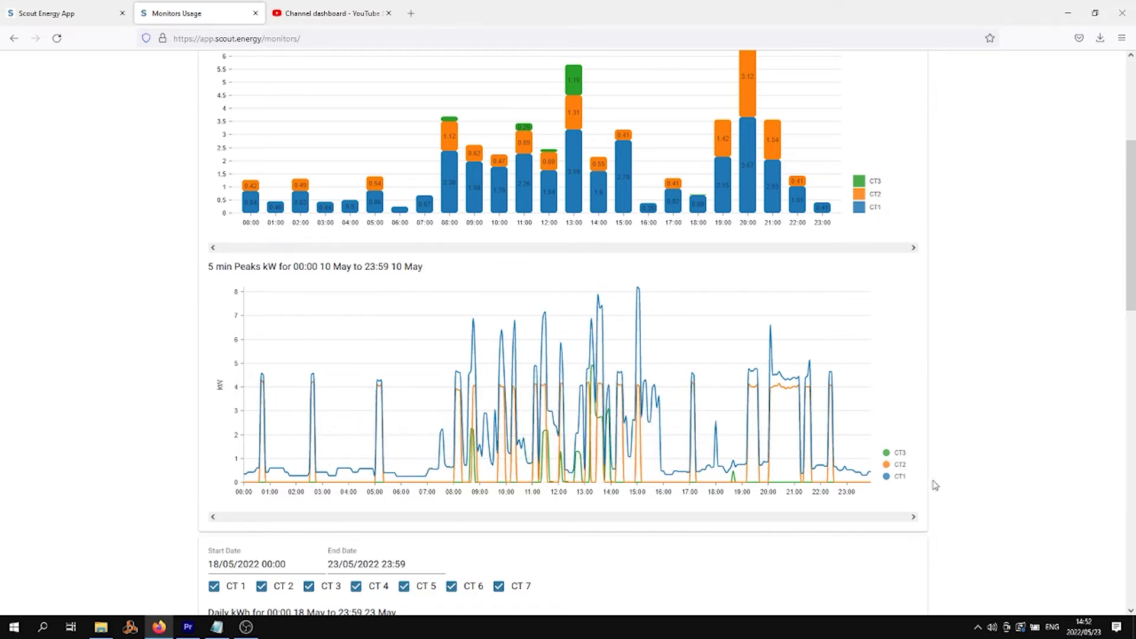
scroll(592, 414, "down", 1)
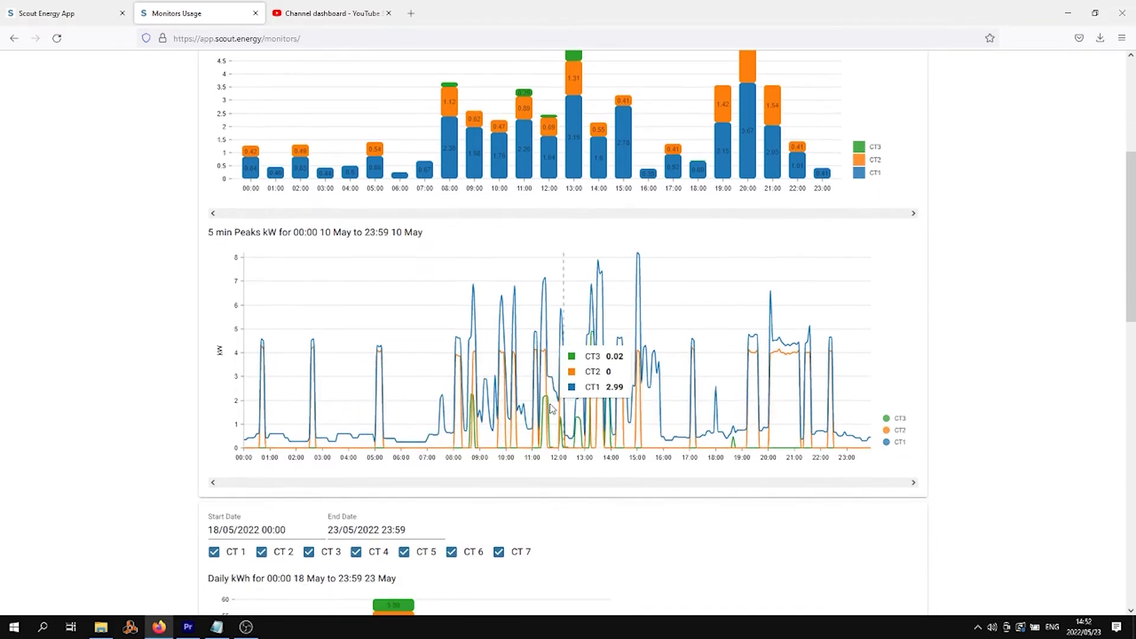
scroll(550, 408, "down", 1)
scroll(438, 323, "up", 3)
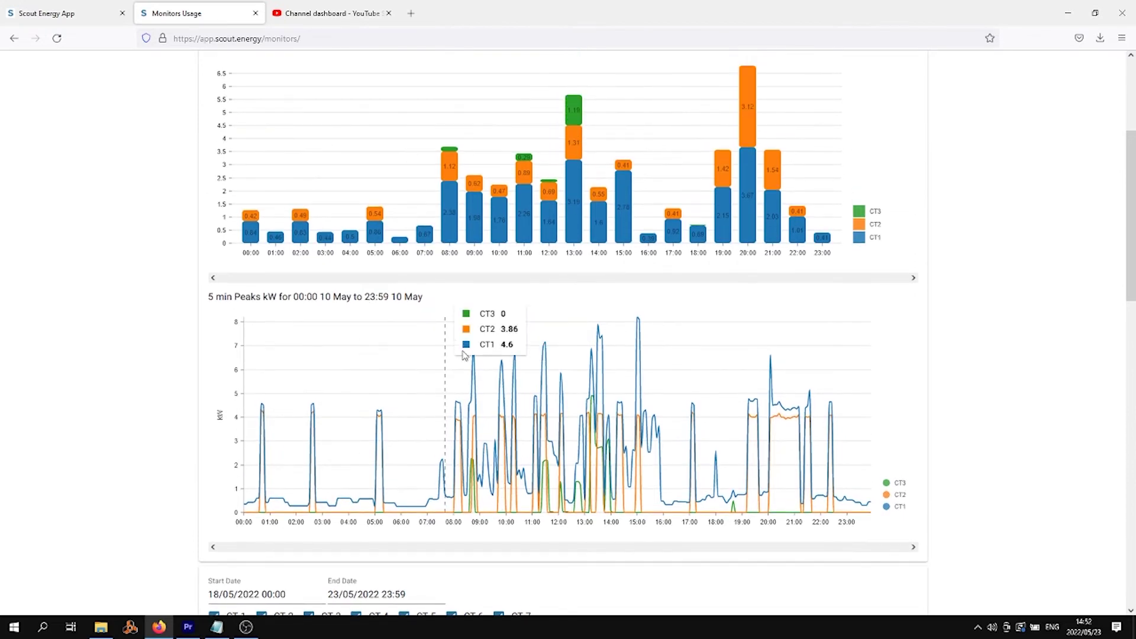
- Set the start date of the daily usage range to 02/05/2022 00:00
scroll(459, 315, "down", 6)
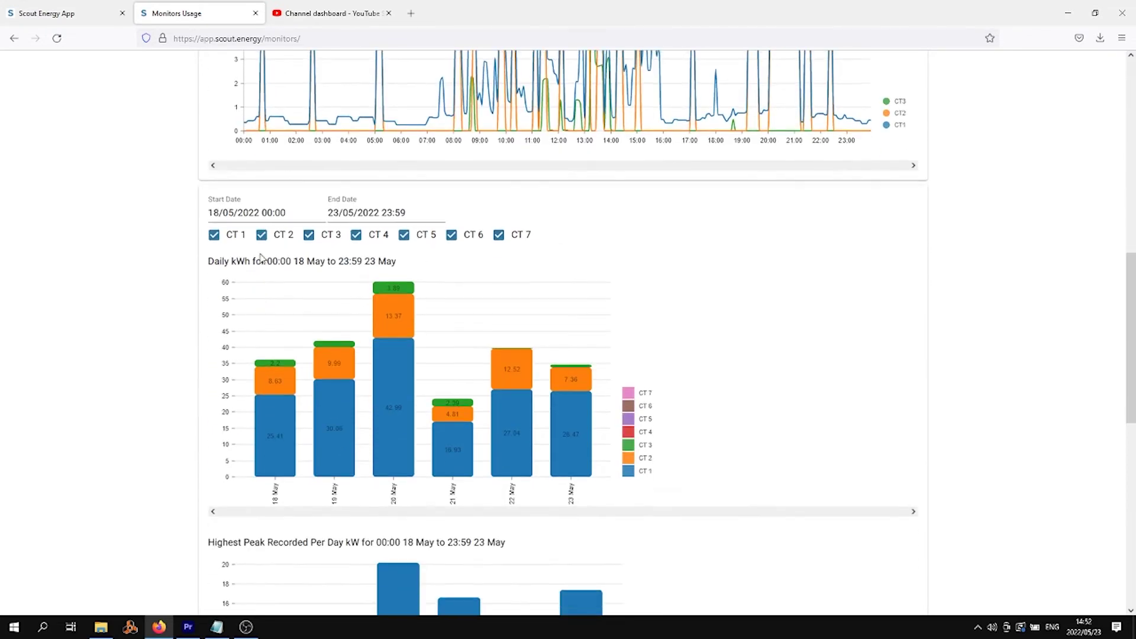
left_click(259, 212)
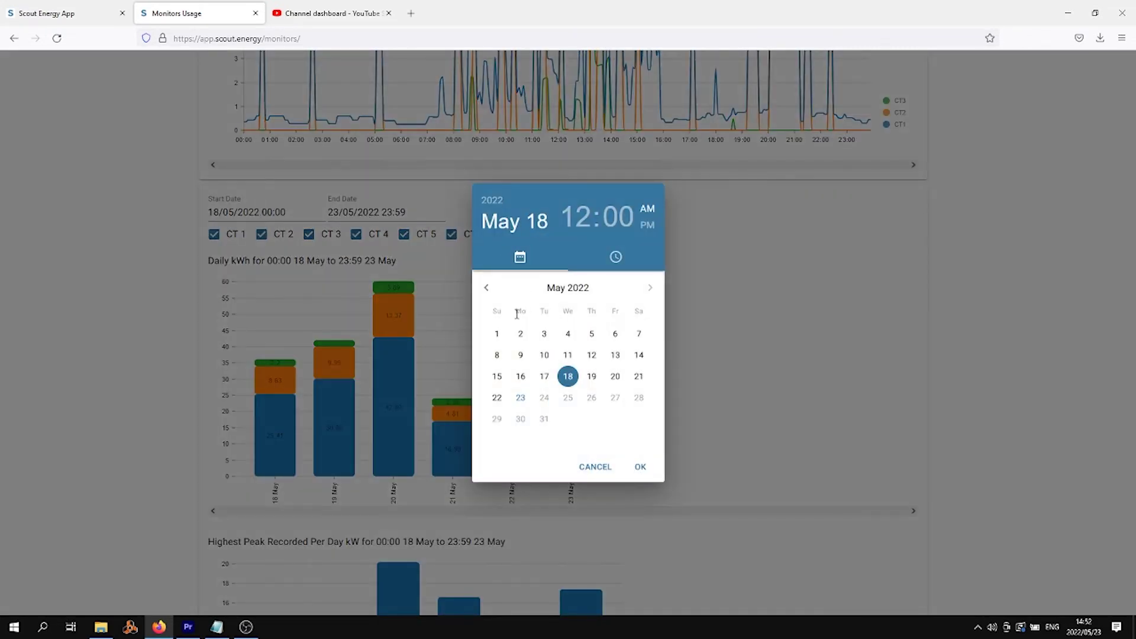
left_click(521, 334)
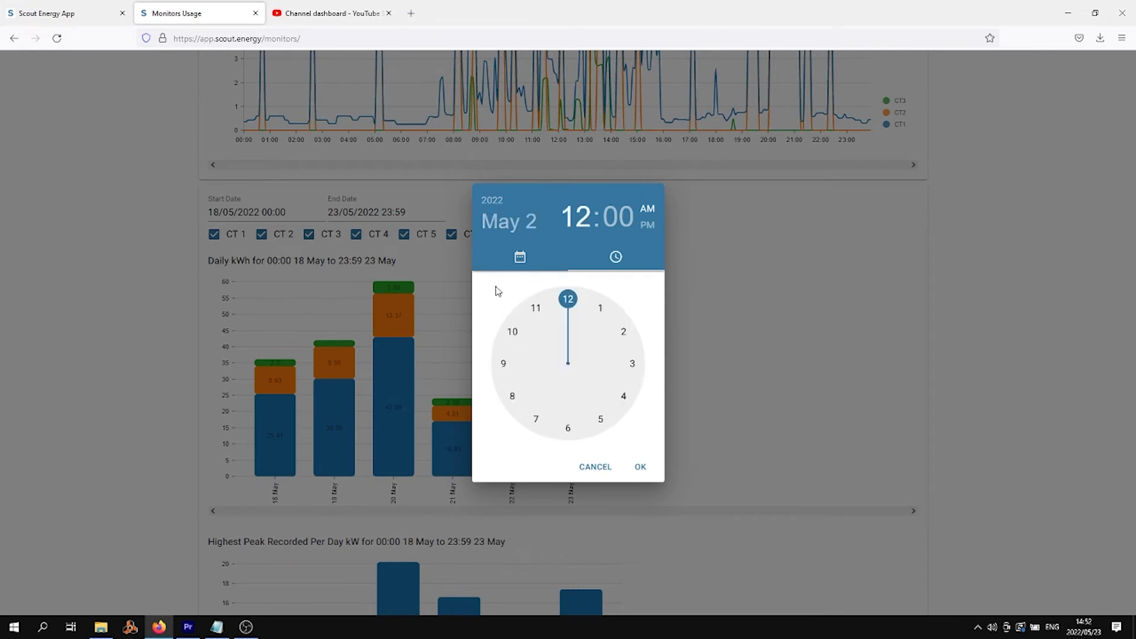
left_click(643, 468)
- Set the end date of the daily usage range to 07/05/2022 12:59 PM
left_click(385, 350)
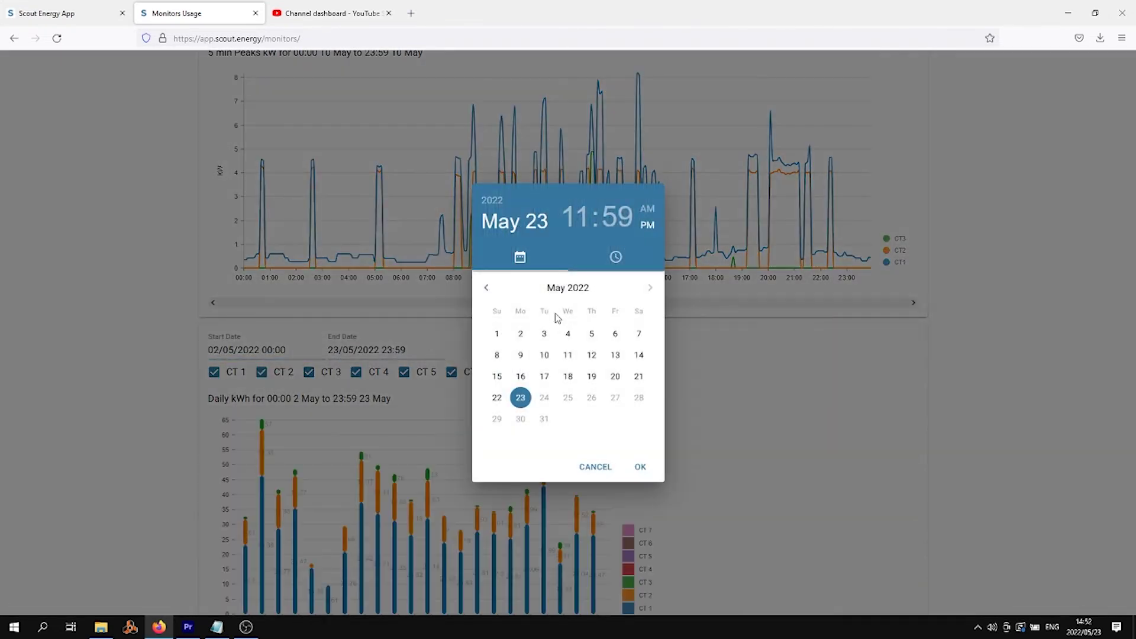
left_click(638, 336)
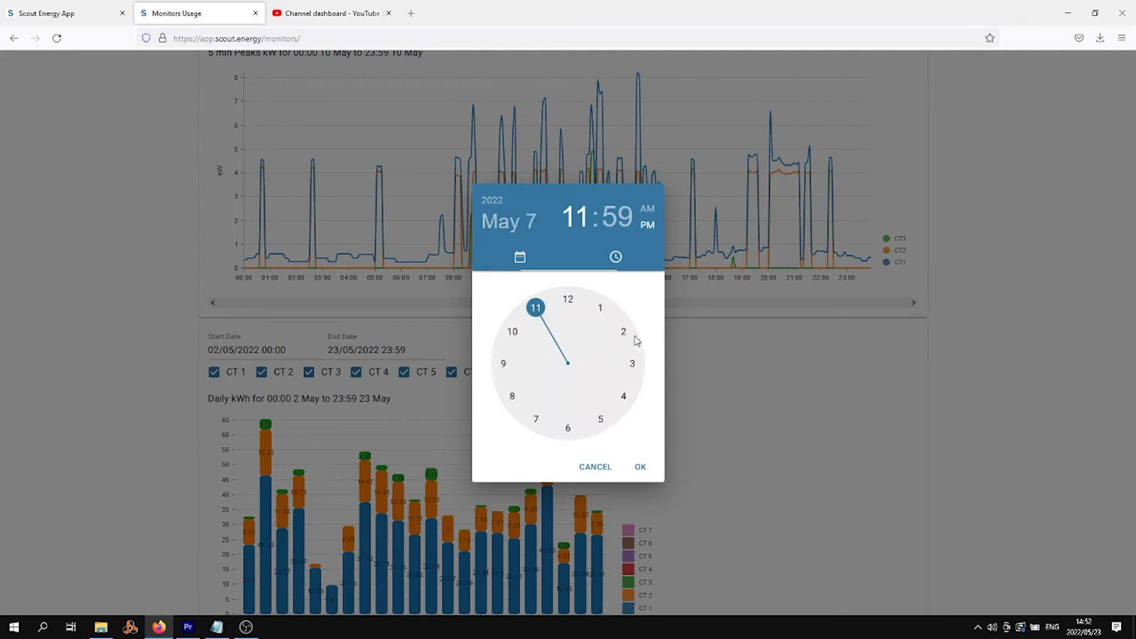
left_click(569, 302)
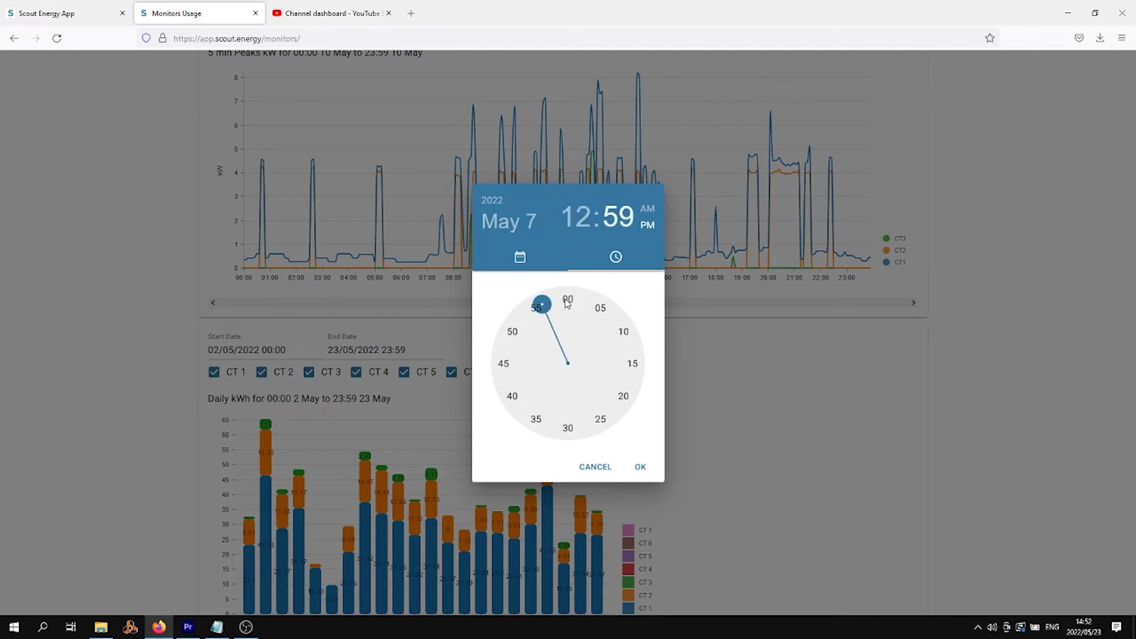
left_click(641, 466)
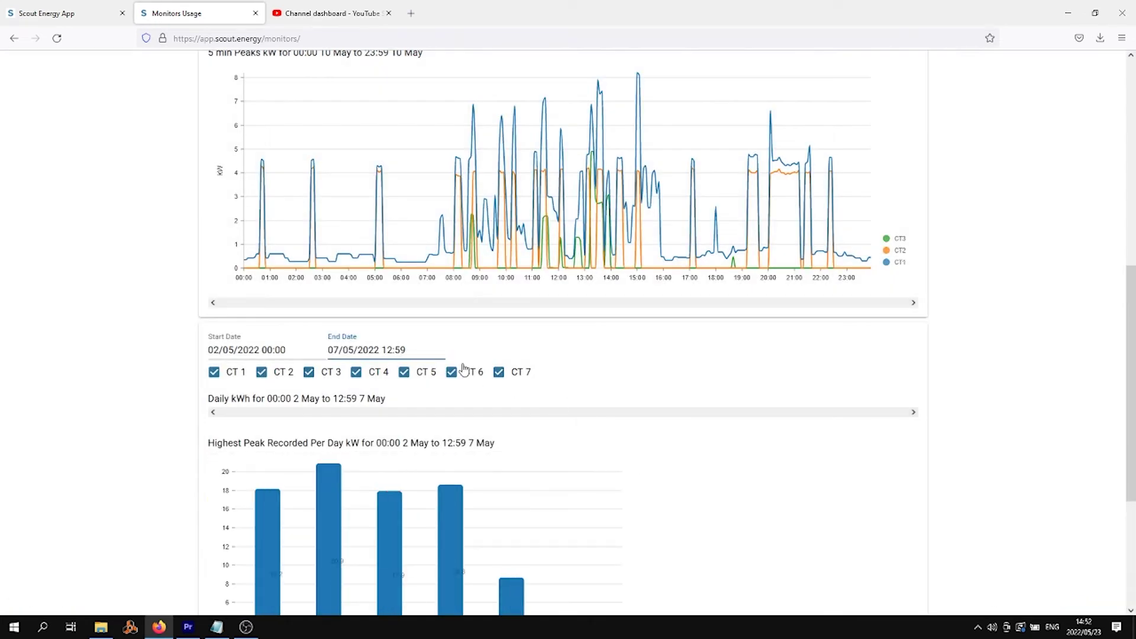
- Exclude CT 2 through CT 7 from the date-range charts, leaving only CT 1 included
scroll(355, 350, "down", 1)
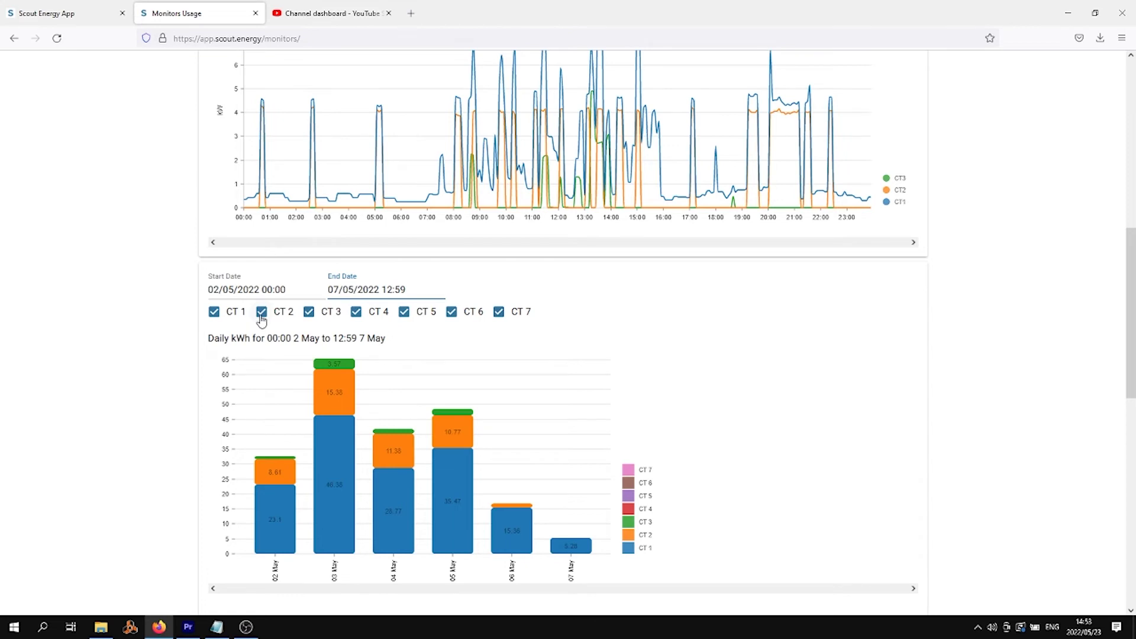
scroll(527, 379, "up", 5)
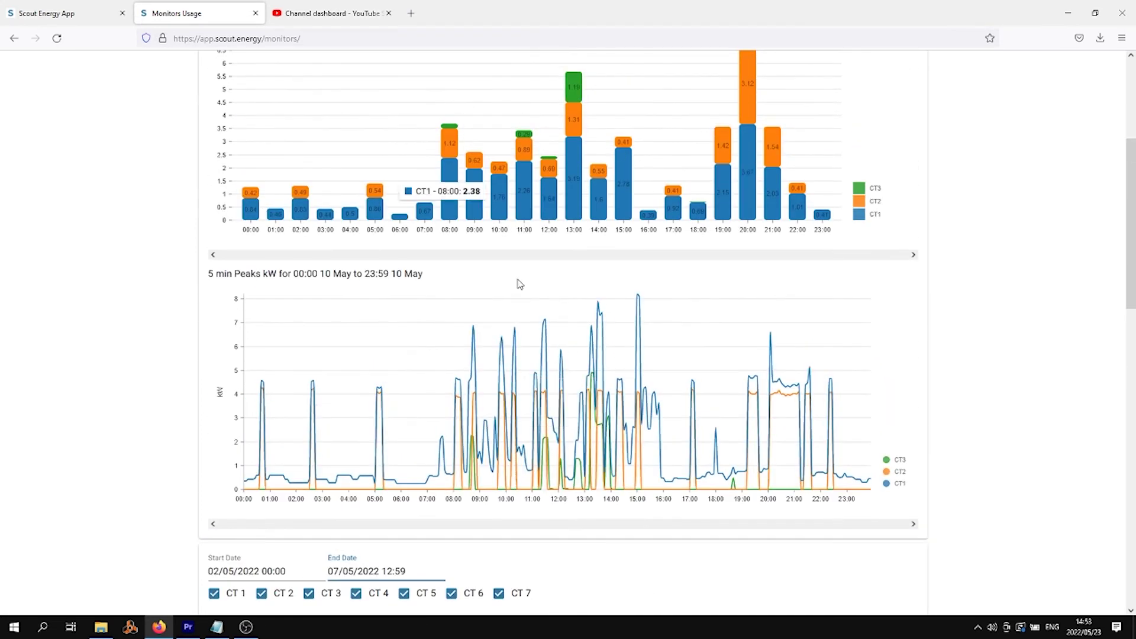
scroll(520, 284, "up", 1)
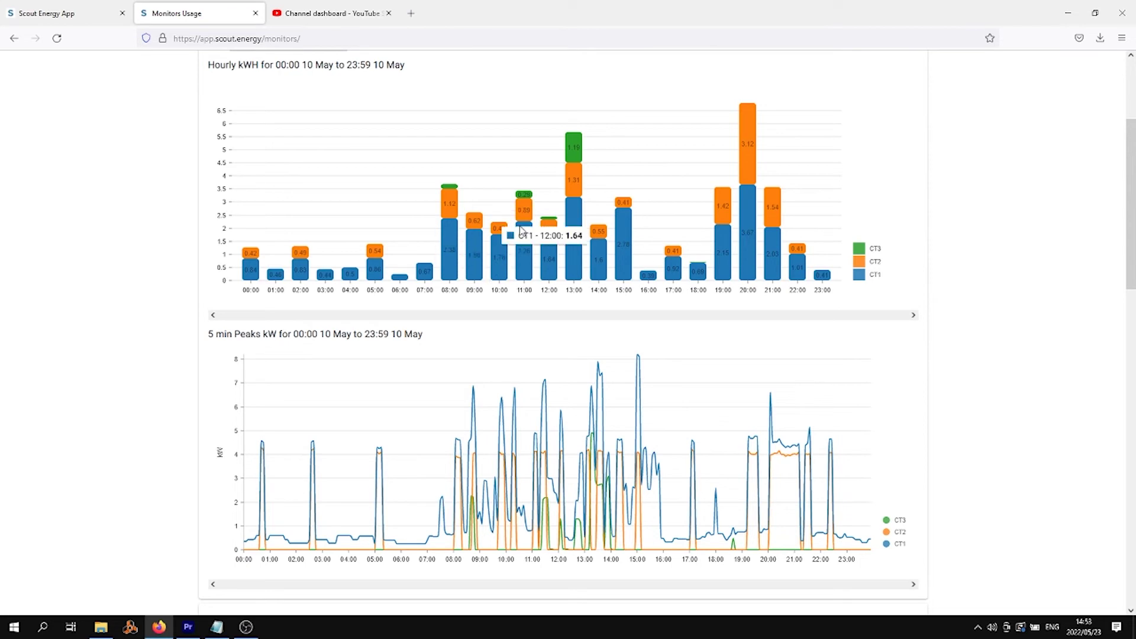
scroll(589, 216, "down", 6)
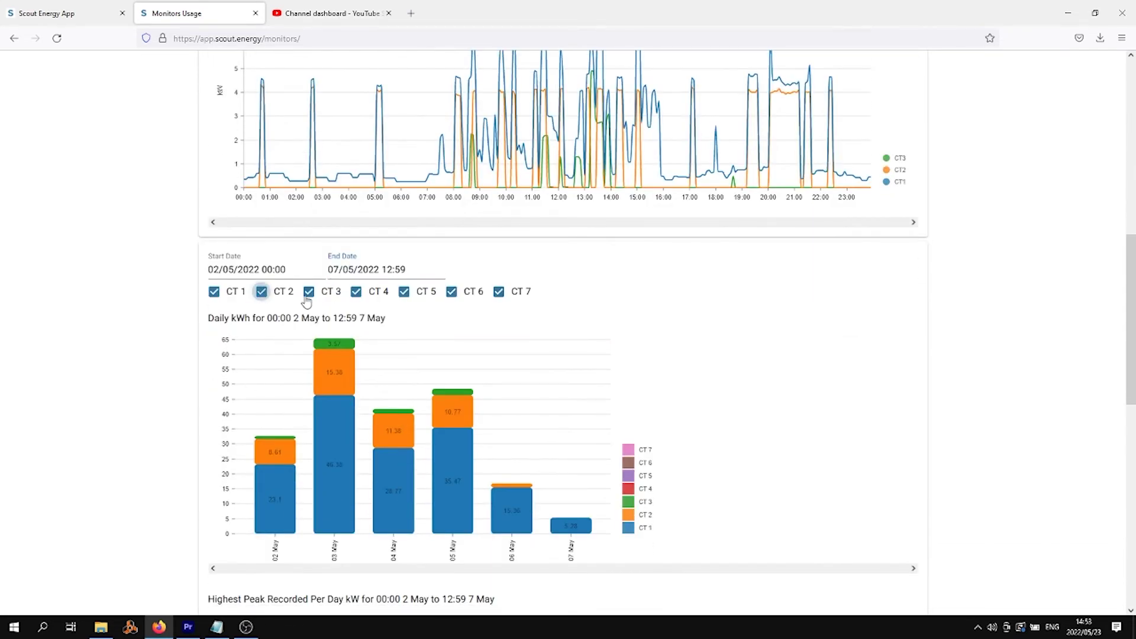
left_click(308, 372)
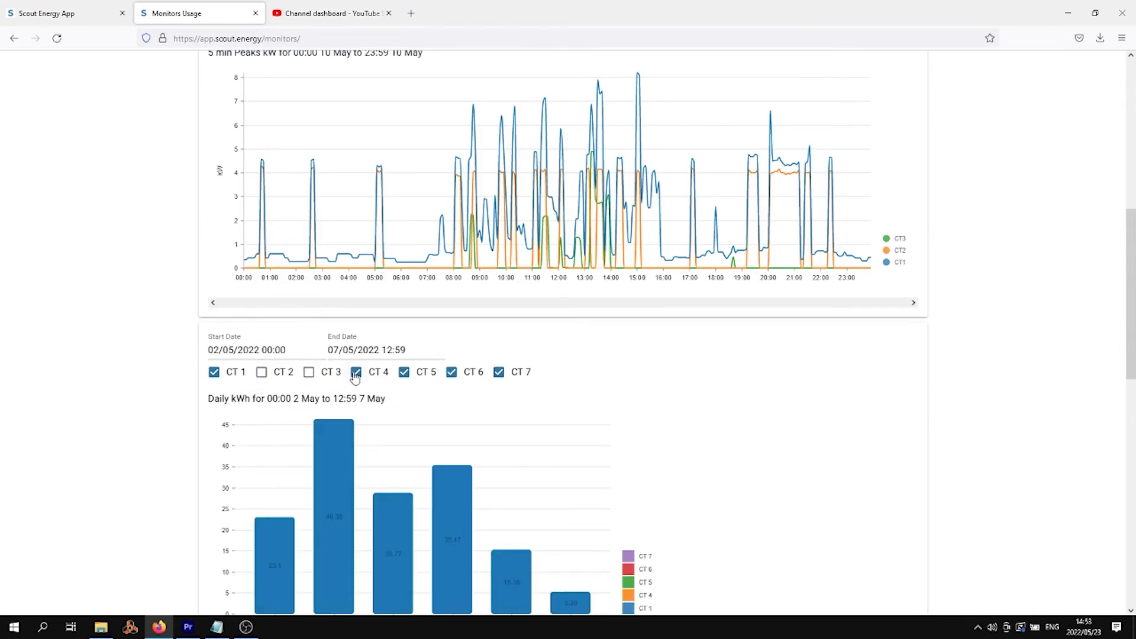
left_click(356, 373)
left_click(409, 373)
left_click(467, 374)
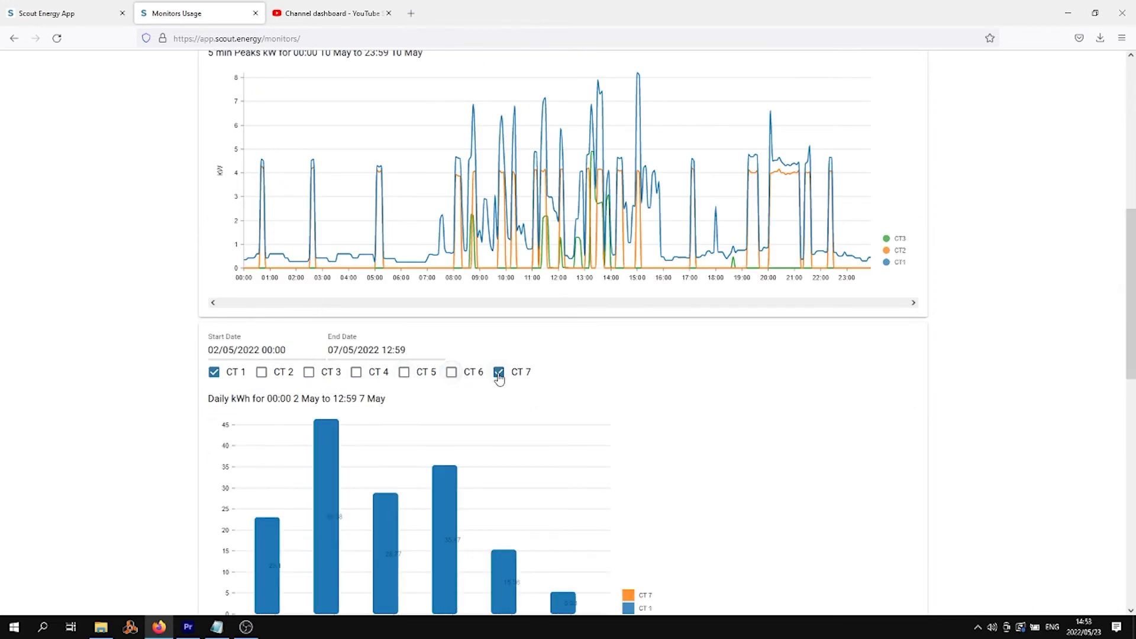
left_click(499, 373)
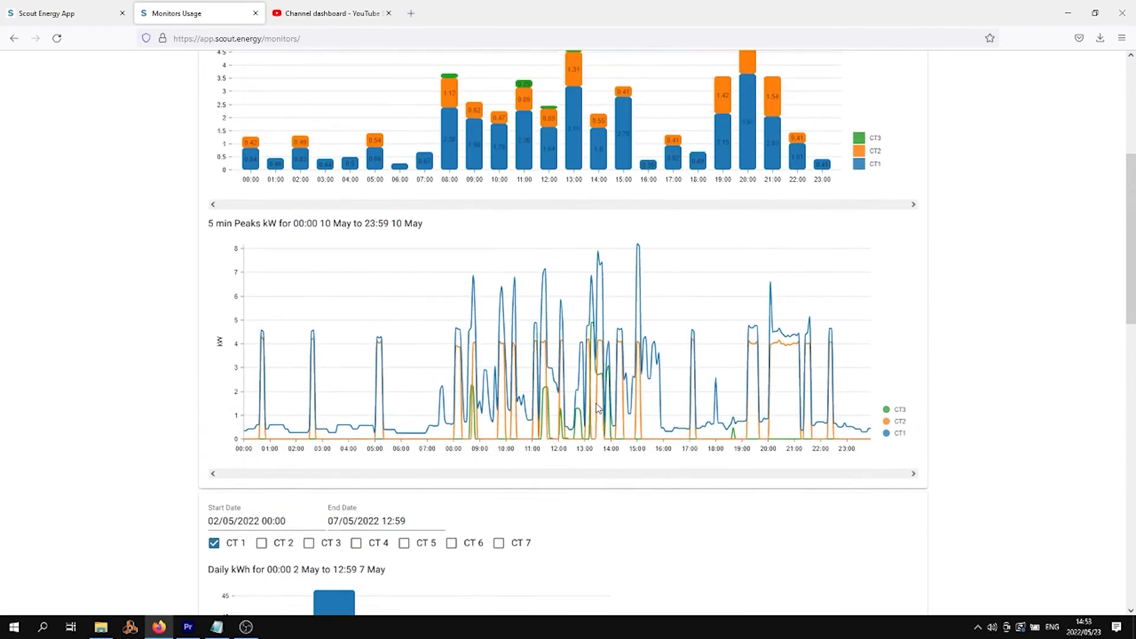
- Examine the CT 1 bars for individual days in the Daily kWh and Highest Peak Recorded Per Day charts
scroll(592, 411, "down", 3)
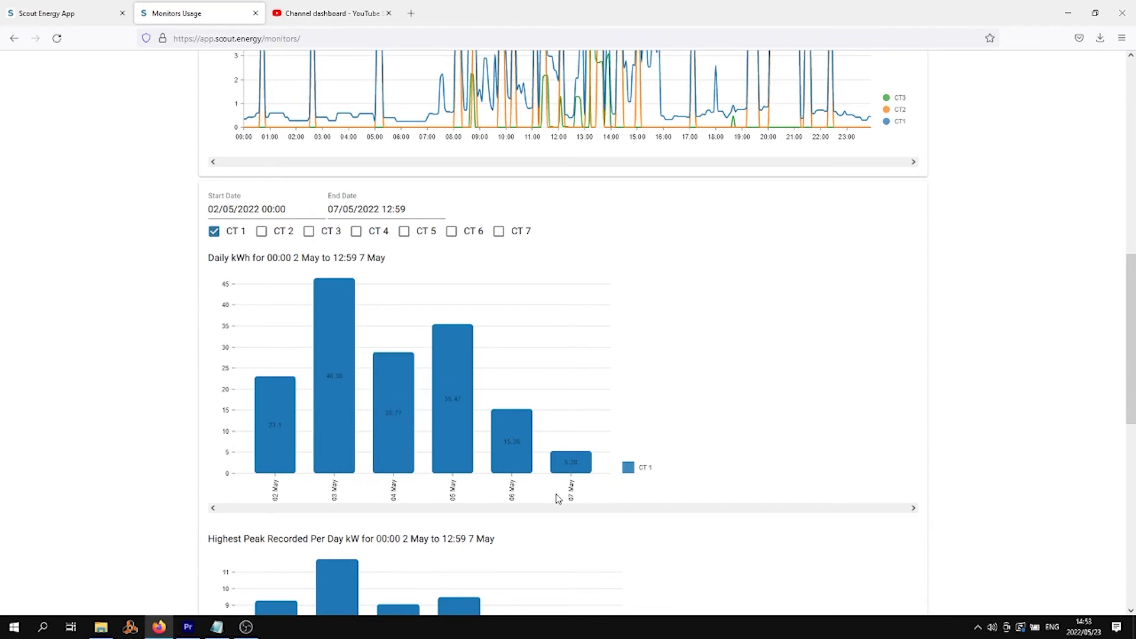
scroll(571, 396, "up", 3)
scroll(568, 396, "down", 3)
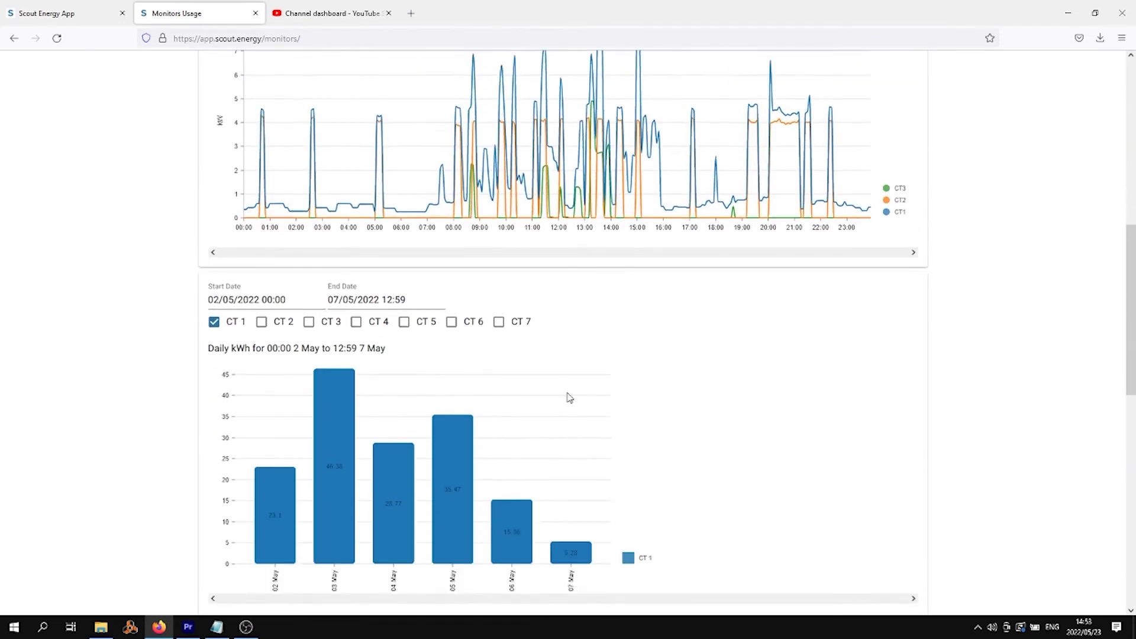
scroll(576, 400, "down", 4)
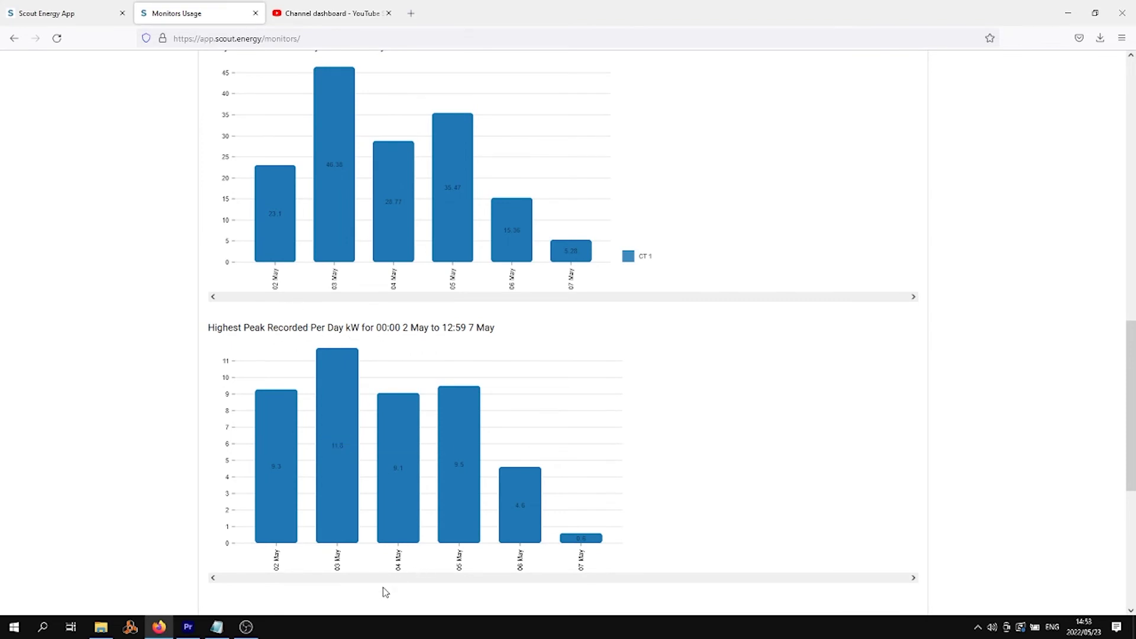
mouse_move(332, 500)
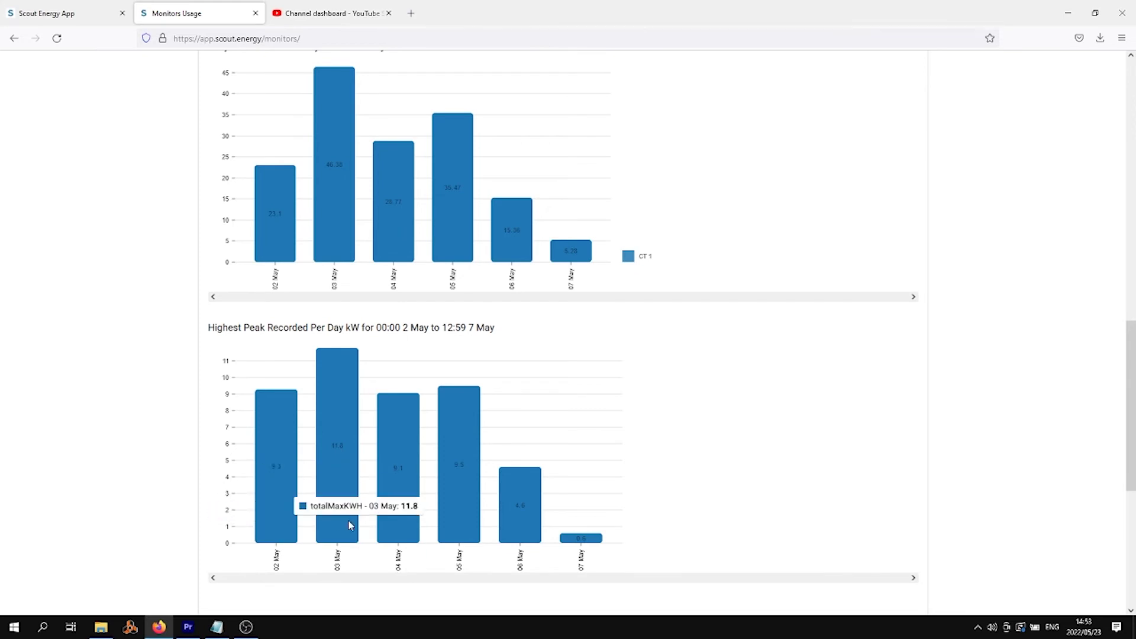
mouse_move(280, 474)
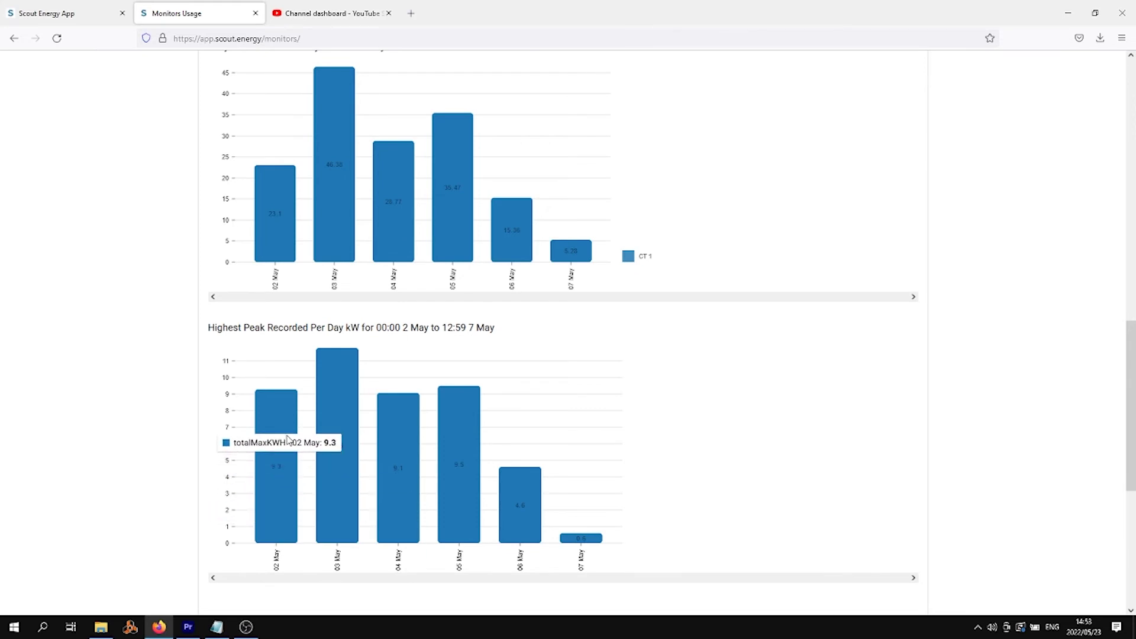
mouse_move(338, 438)
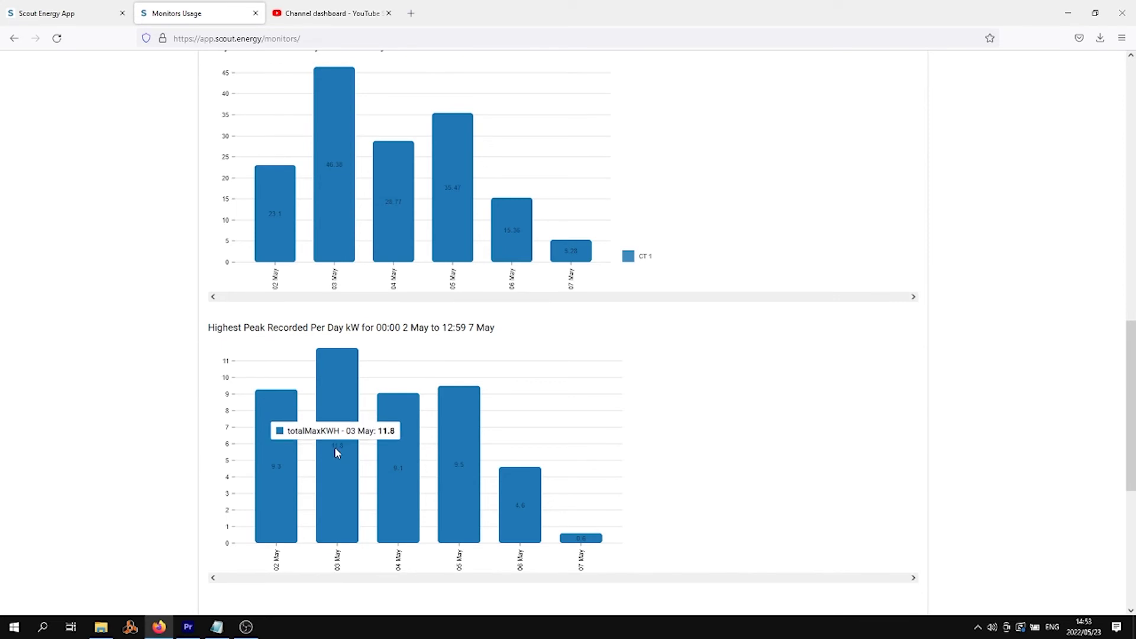
scroll(338, 453, "up", 2)
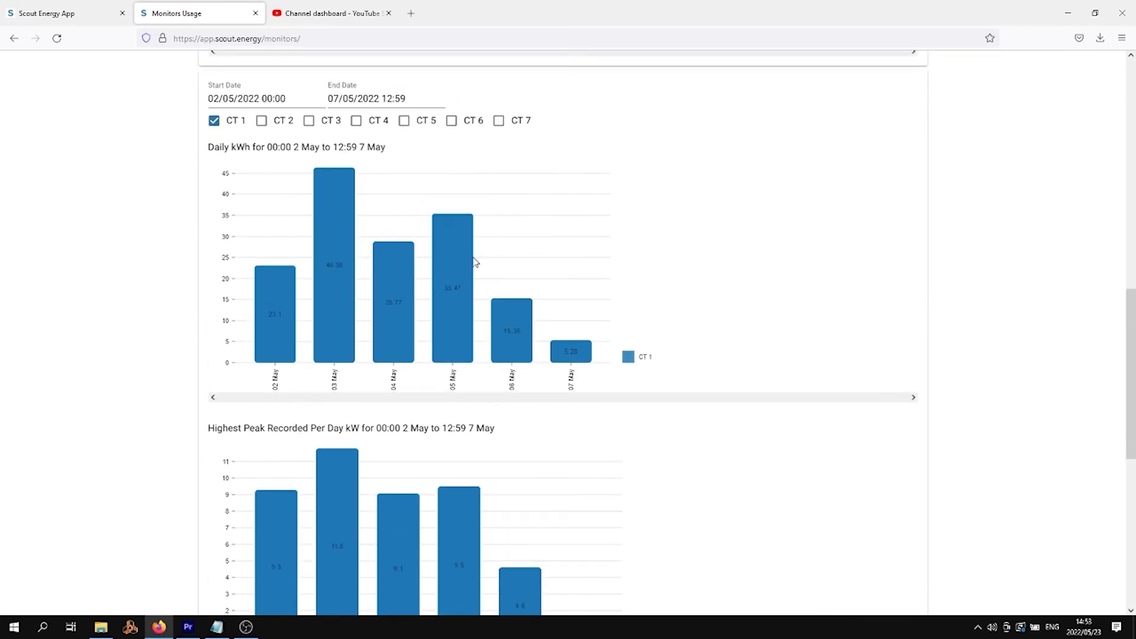
mouse_move(437, 336)
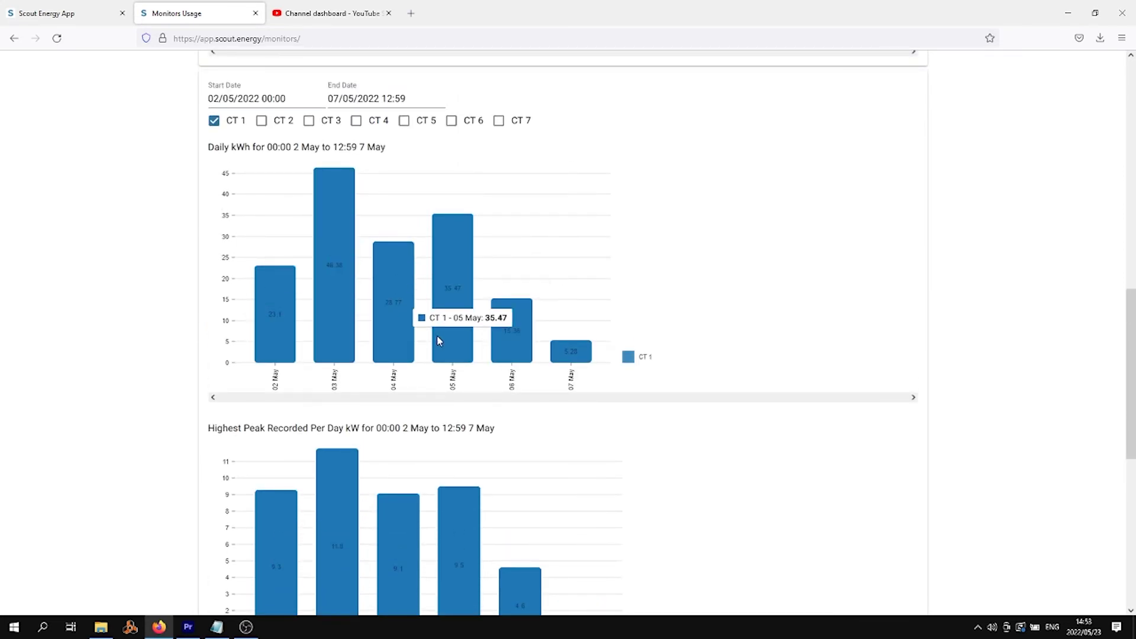
mouse_move(318, 301)
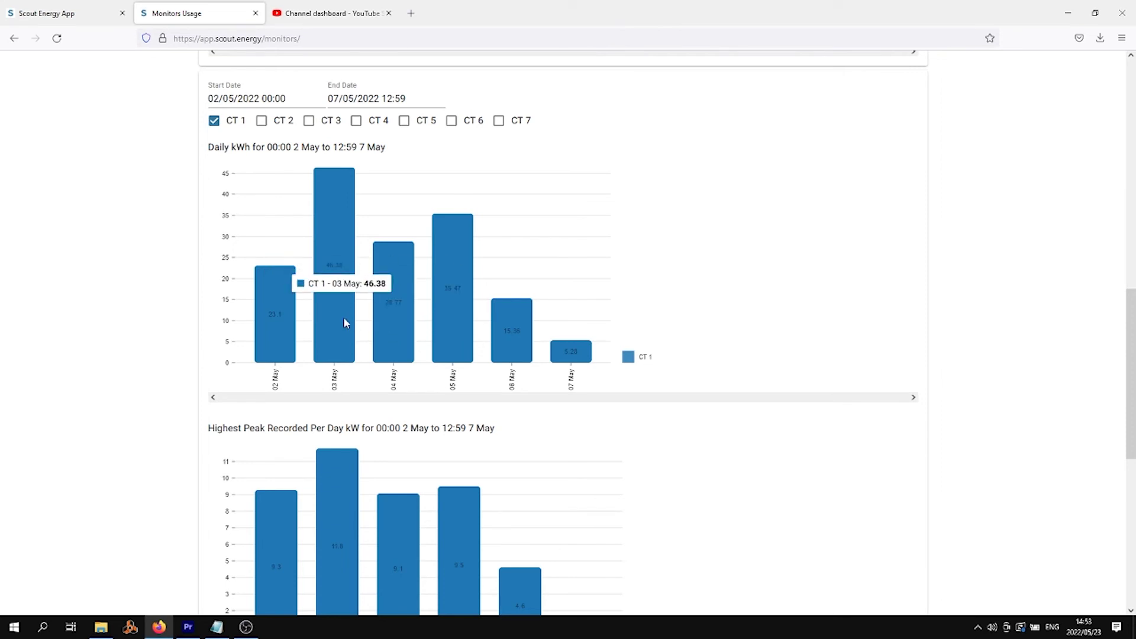
- Examine the CT 1 Highest Peak Recorded Per Day and Day/Night Consumption Breakdown charts for 2 May to 7 May
scroll(382, 461, "down", 1)
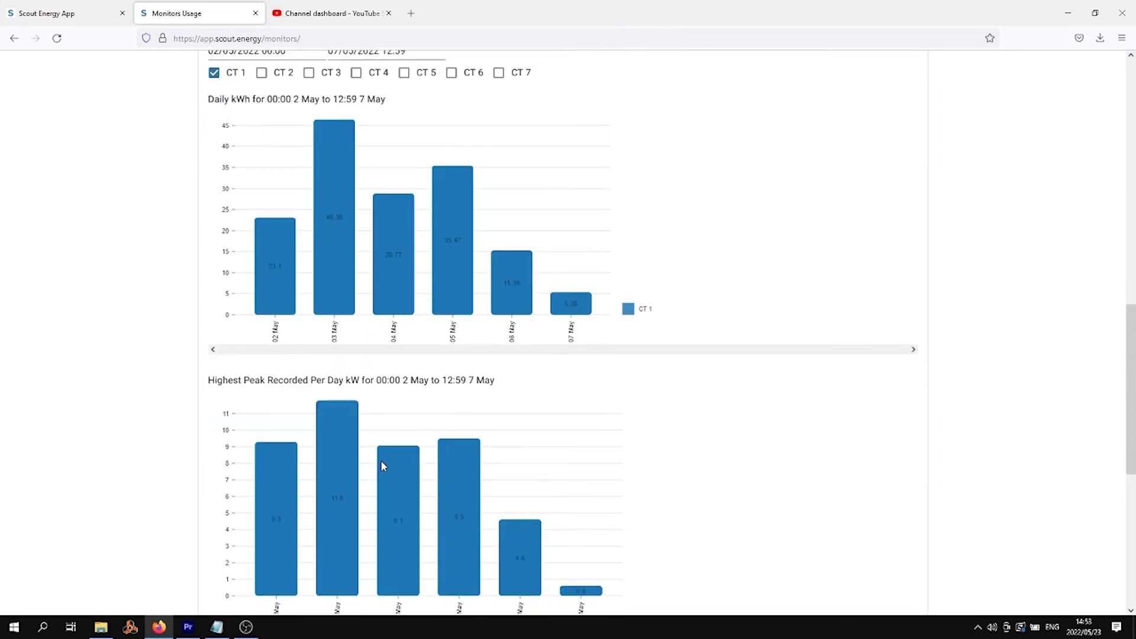
scroll(382, 466, "down", 1)
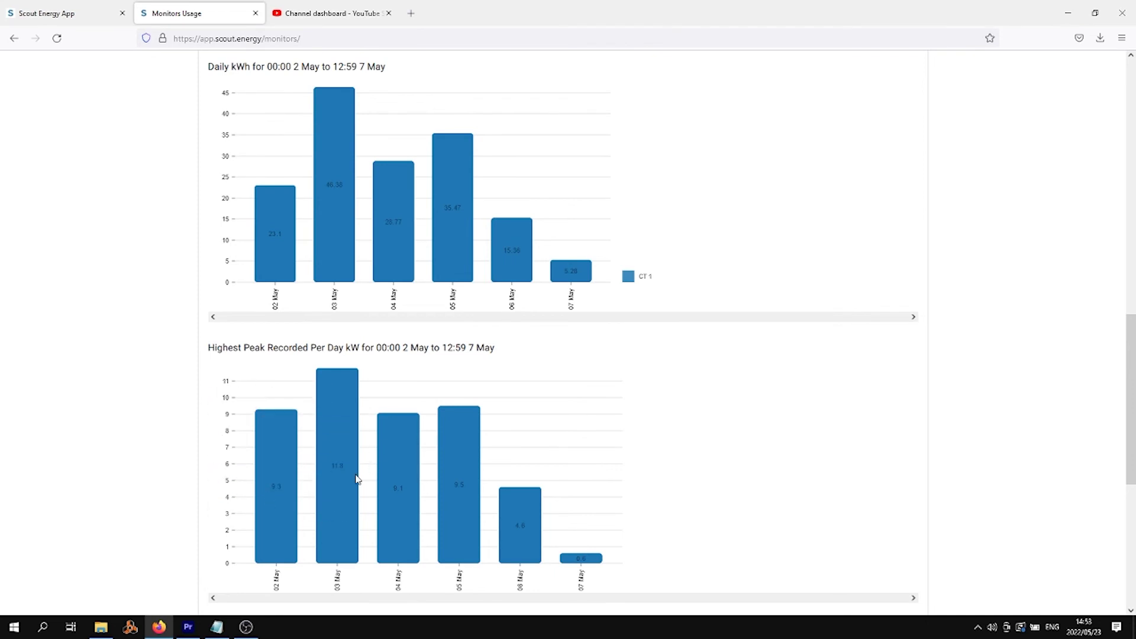
scroll(119, 448, "down", 5)
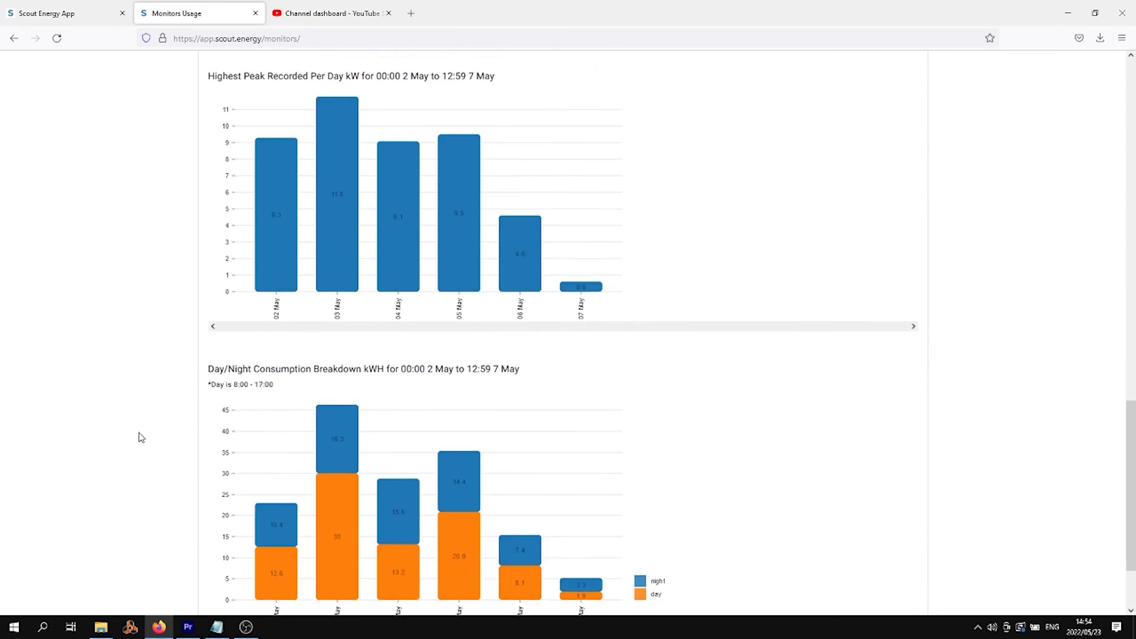
scroll(356, 373, "down", 2)
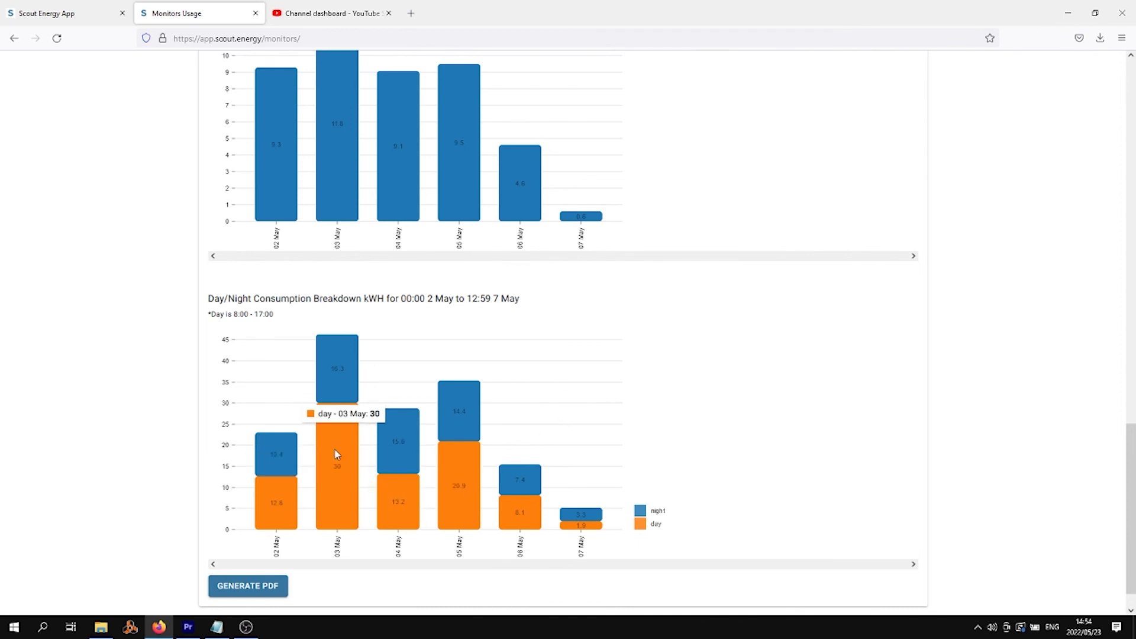
scroll(320, 486, "up", 5)
scroll(324, 495, "up", 4)
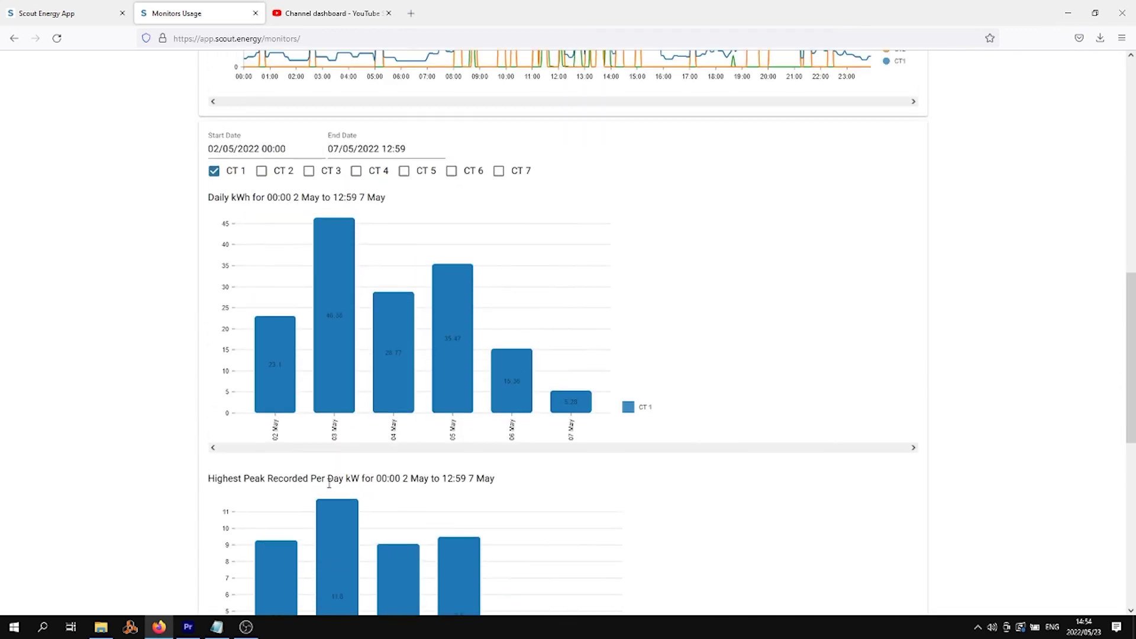
scroll(336, 471, "down", 9)
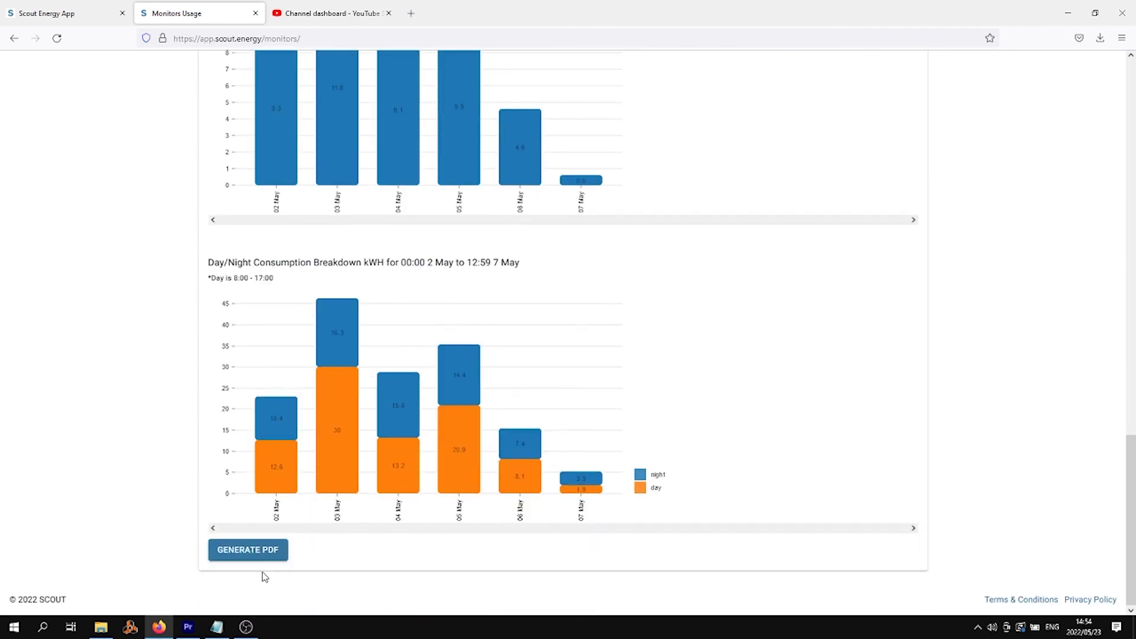
- Generate and download the monitoring PDF for CT 1, and view the downloaded monitoring.pdf in Adobe Acrobat
left_click(237, 552)
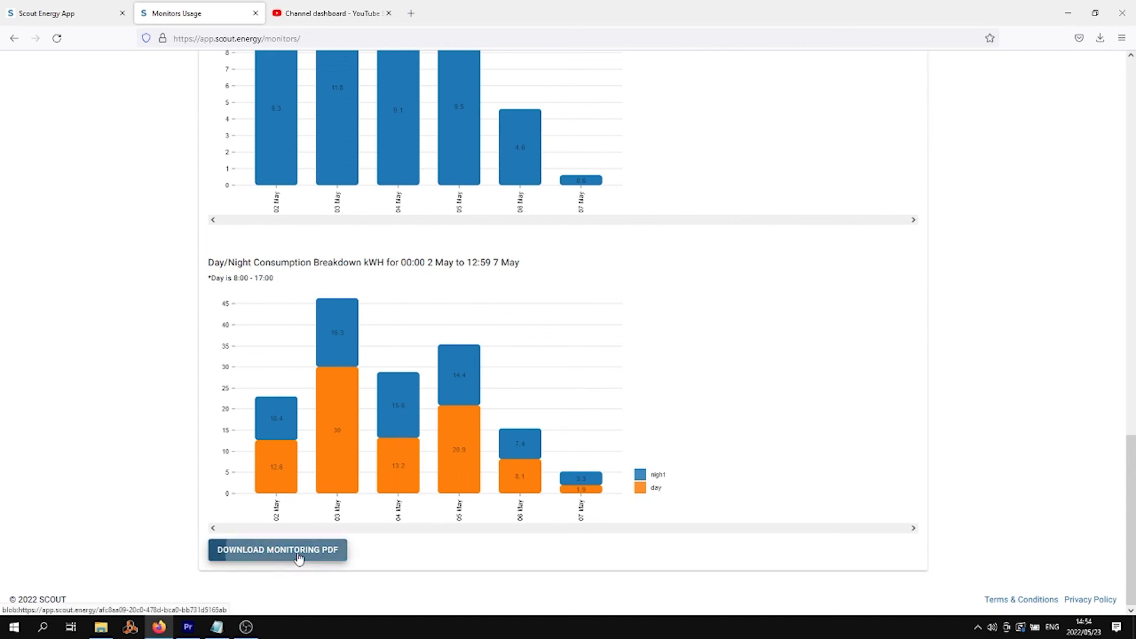
left_click(299, 557)
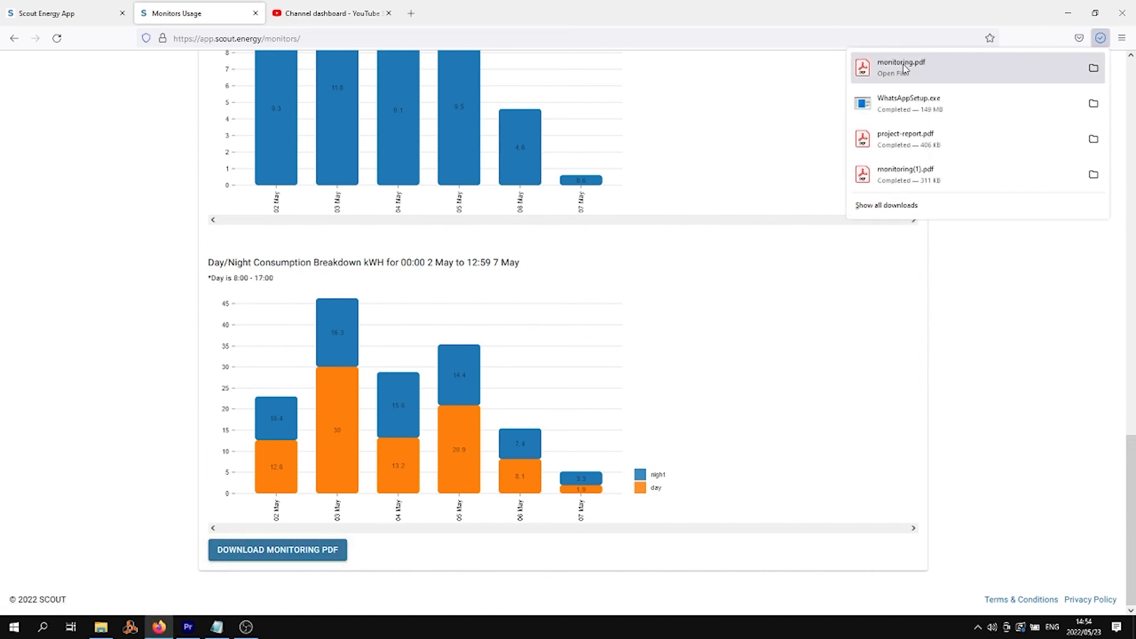
left_click(904, 68)
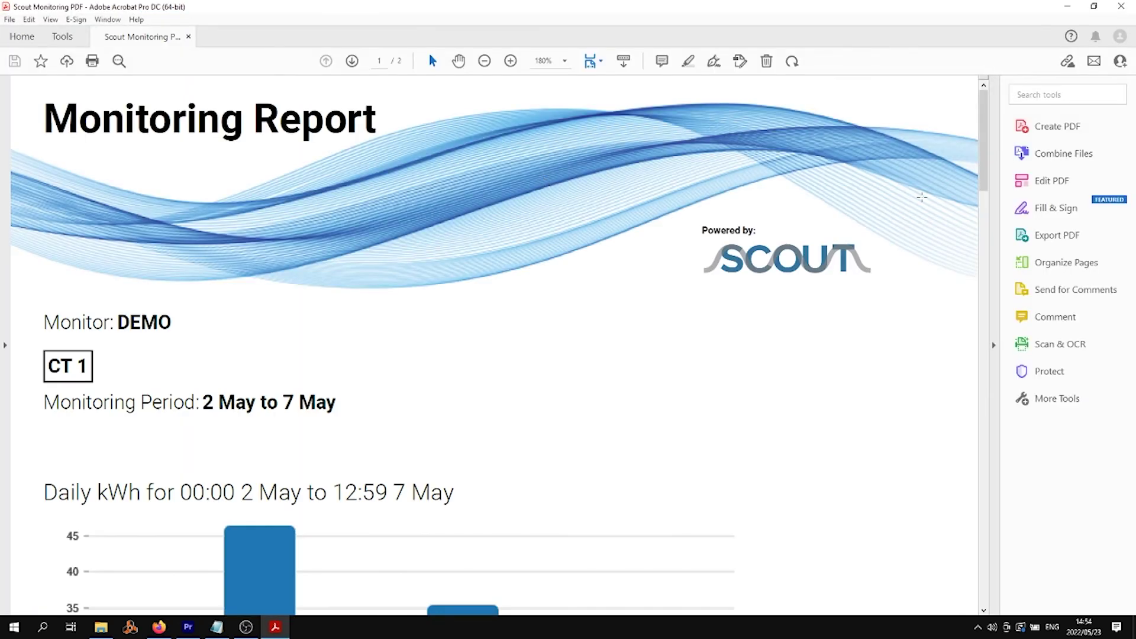
mouse_move(987, 121)
left_mouse_down()
mouse_move(943, 449)
mouse_move(949, 553)
mouse_move(983, 414)
mouse_move(988, 113)
left_mouse_up()
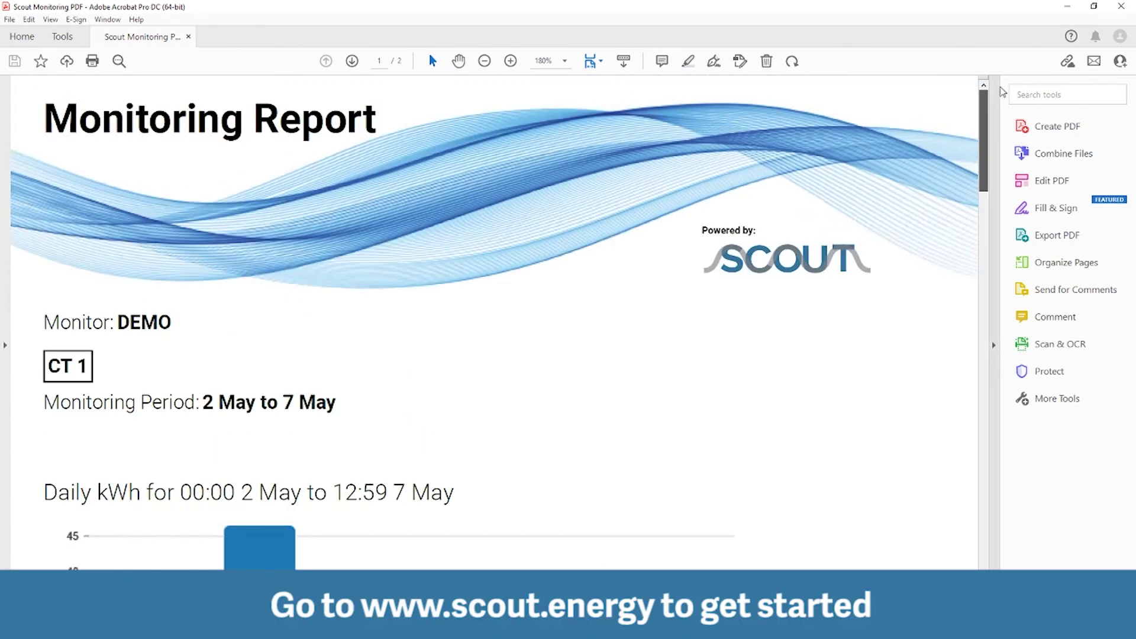